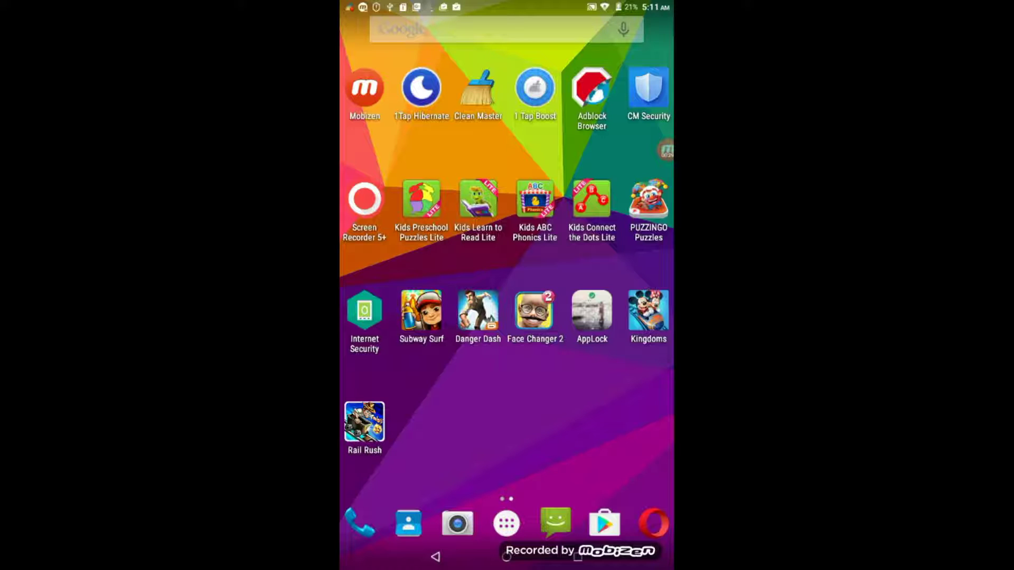
Protect Messaging, Contacts, Chrome, Gmail and YouTube with CM Security's AppLock
left_click(648, 89)
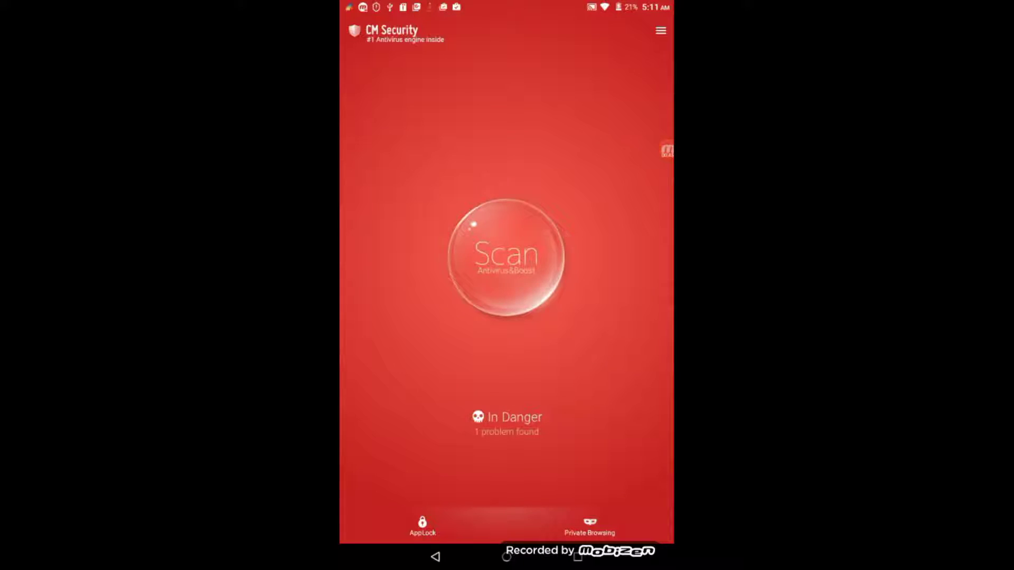
left_click(422, 527)
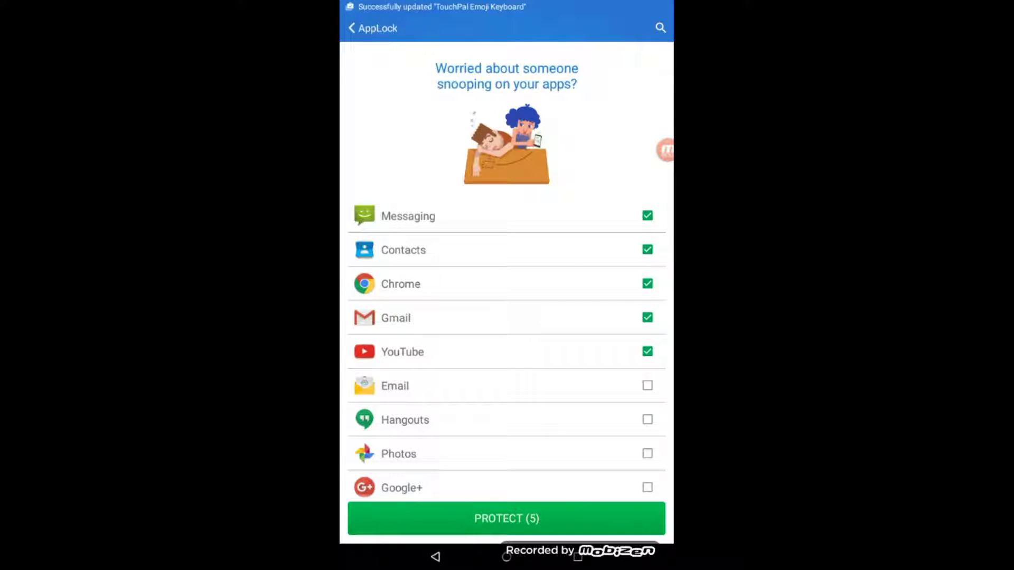
scroll(507, 317, "down", 10)
scroll(506, 317, "up", 10)
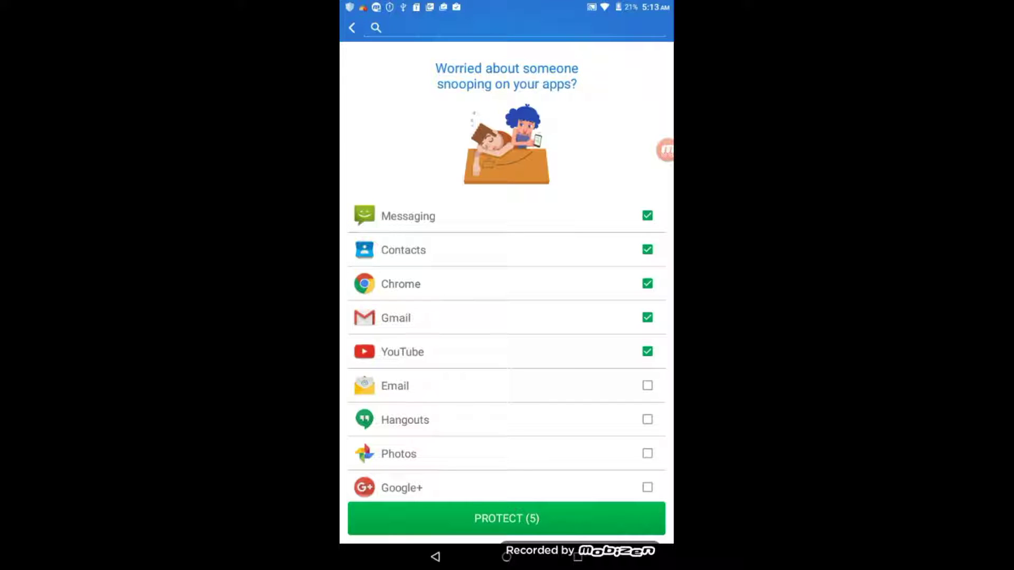
left_click(506, 518)
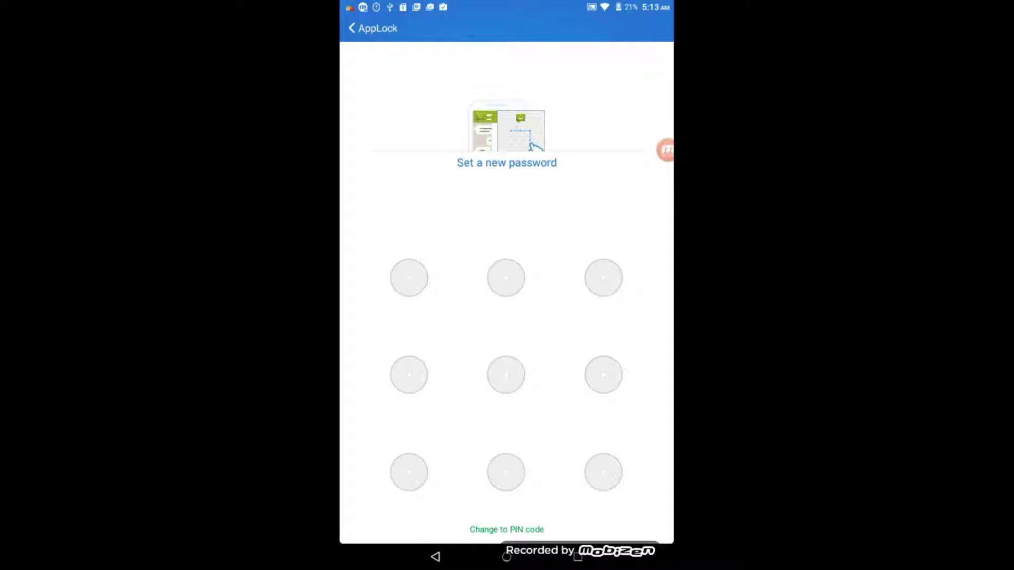
Draw the new unlock pattern on the dot grid and repeat it to confirm
mouse_move(409, 278)
left_mouse_down()
mouse_move(418, 287)
mouse_move(604, 278)
mouse_move(604, 473)
left_mouse_up()
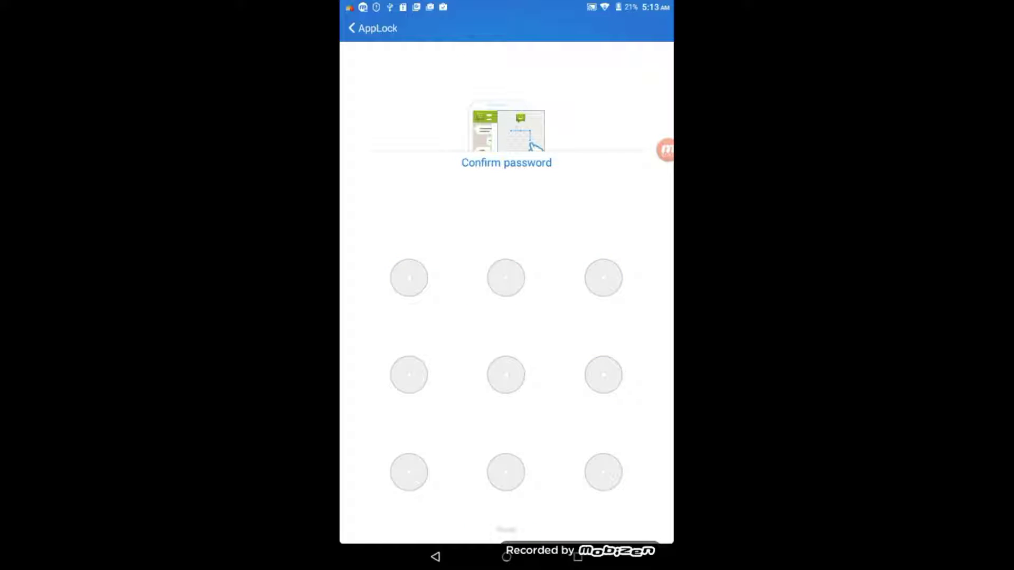
mouse_move(409, 278)
left_mouse_down()
mouse_move(603, 278)
mouse_move(604, 473)
left_mouse_up()
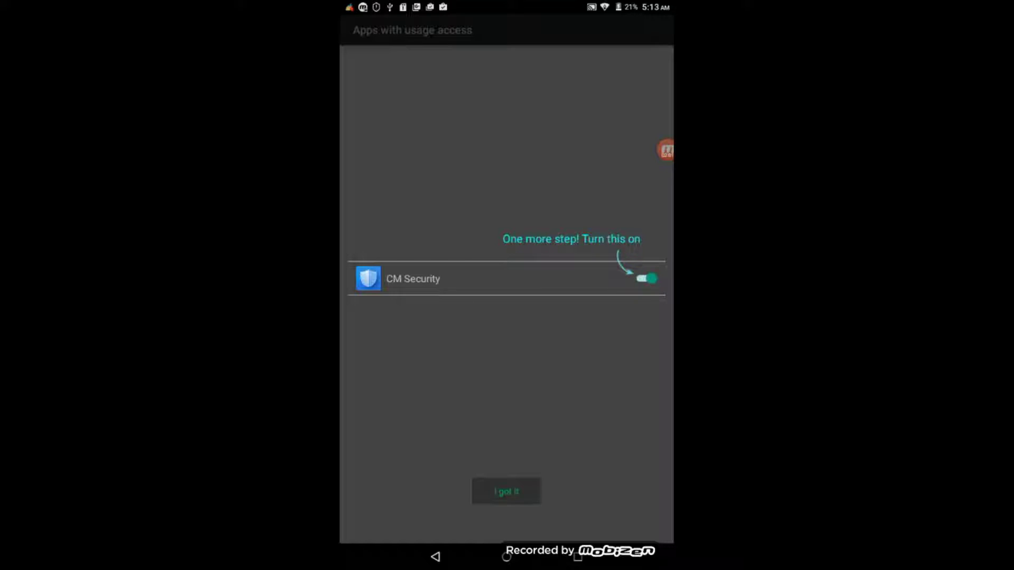
Allow CM Security usage access in Android Settings, then return to the home screen
left_click(506, 491)
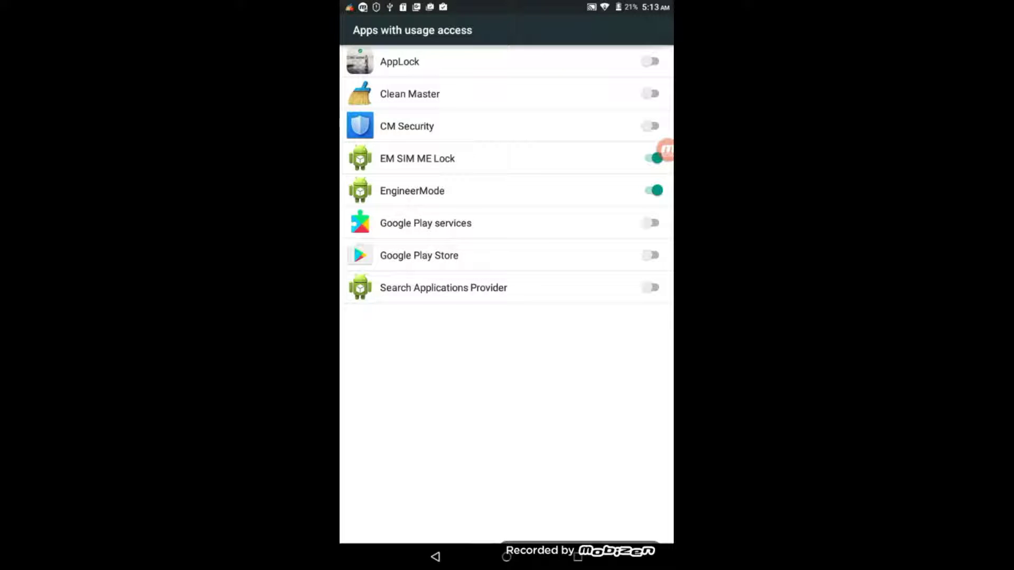
left_click(506, 127)
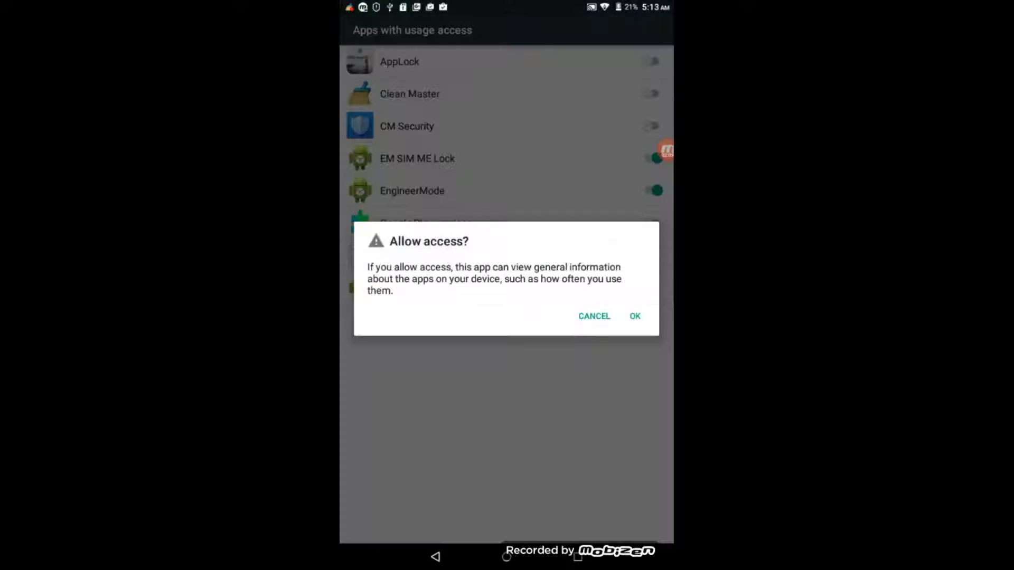
left_click(634, 316)
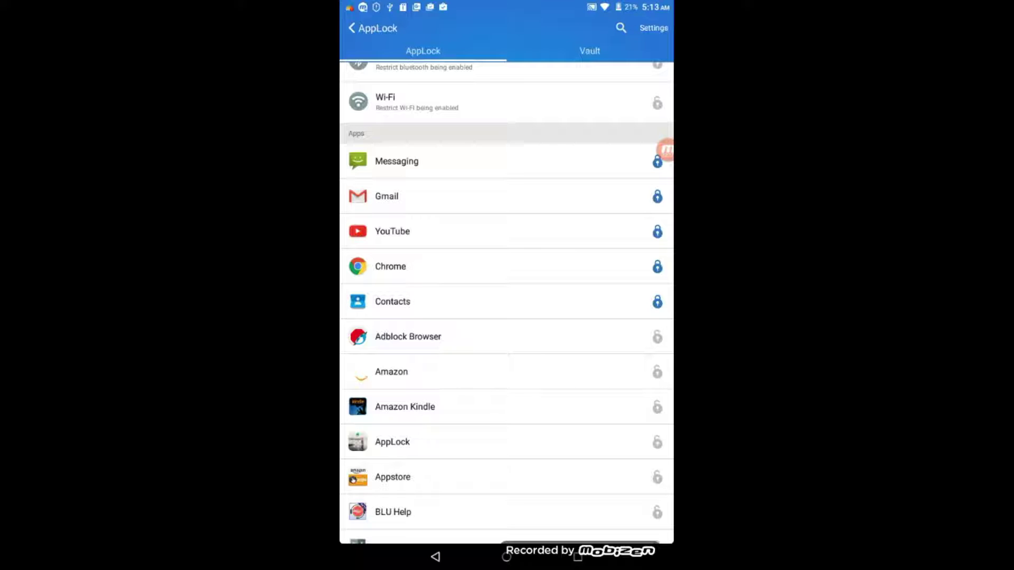
left_click(506, 556)
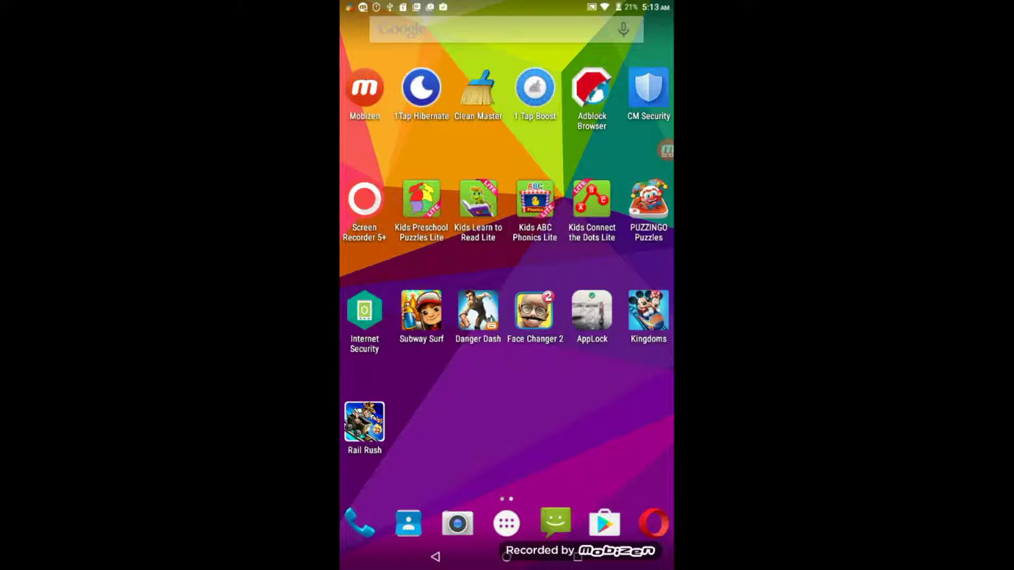
Launch Messaging from page two of the app drawer and unlock it with the pattern
left_click(507, 523)
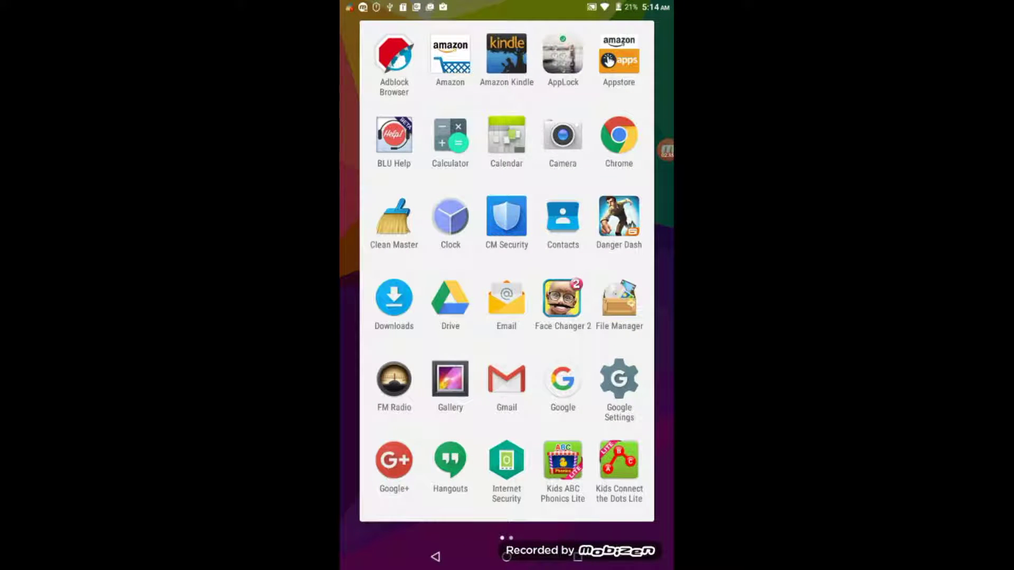
left_click_drag(608, 59, 411, 63)
left_click(619, 55)
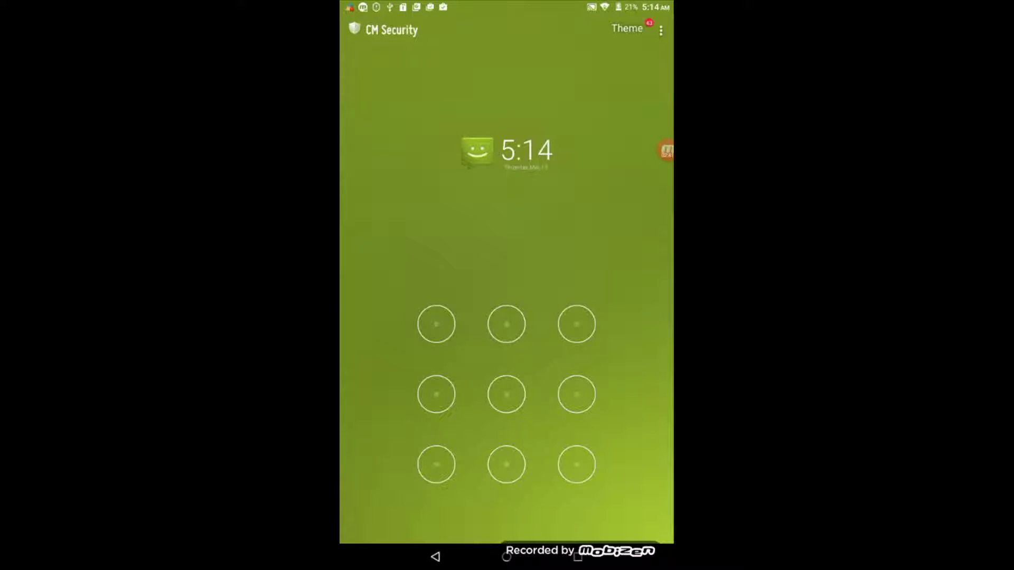
mouse_move(437, 324)
left_mouse_down()
mouse_move(577, 393)
mouse_move(577, 464)
left_mouse_up()
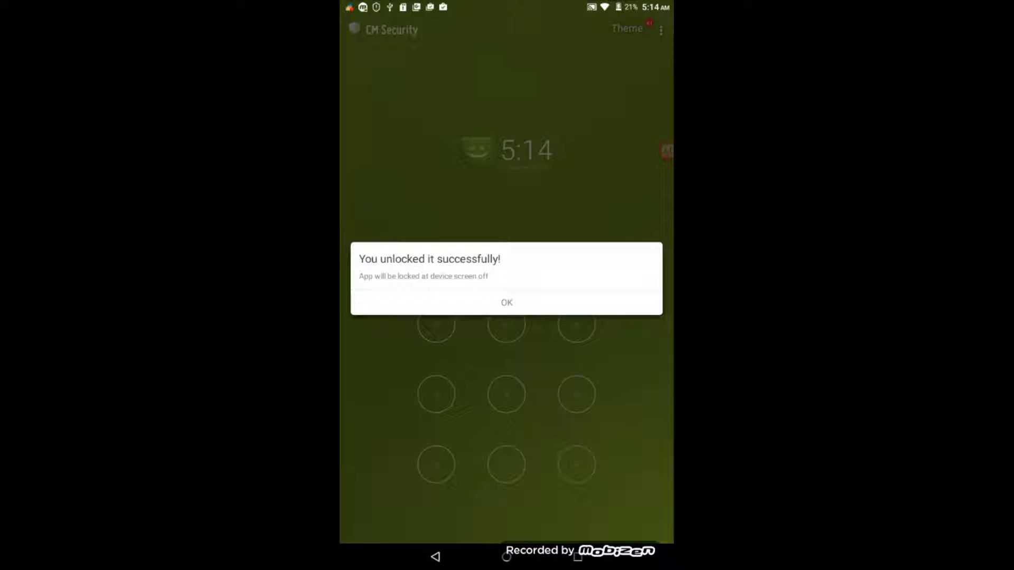
left_click(506, 302)
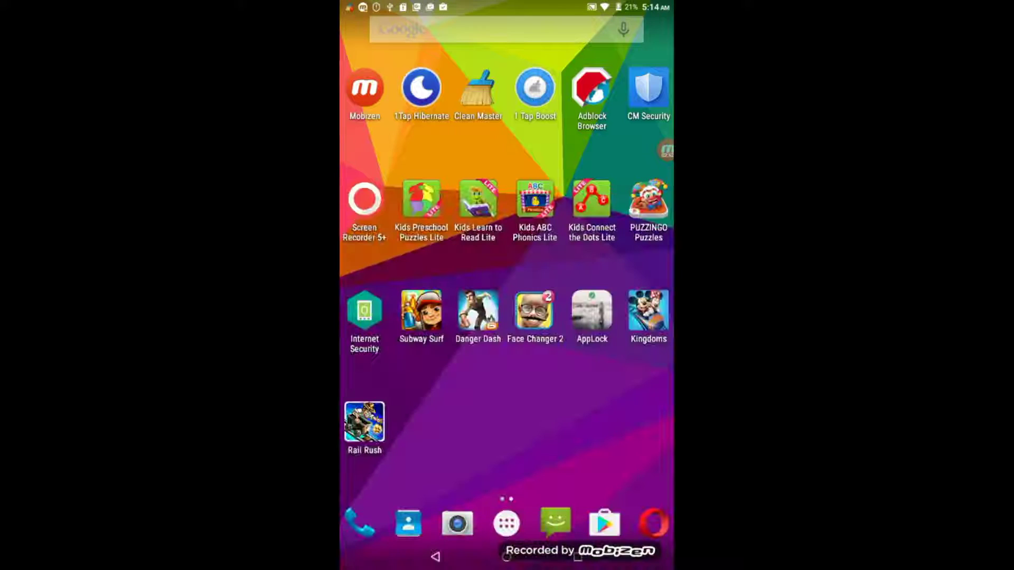
left_click(506, 522)
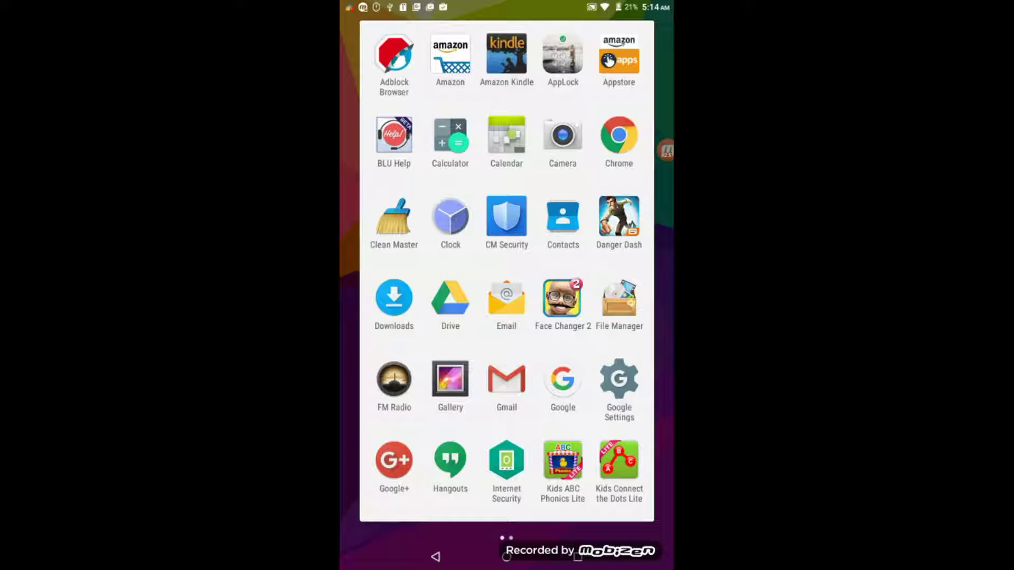
Unlock Gmail with the pattern, back out to its inbox, and return home
left_click(506, 381)
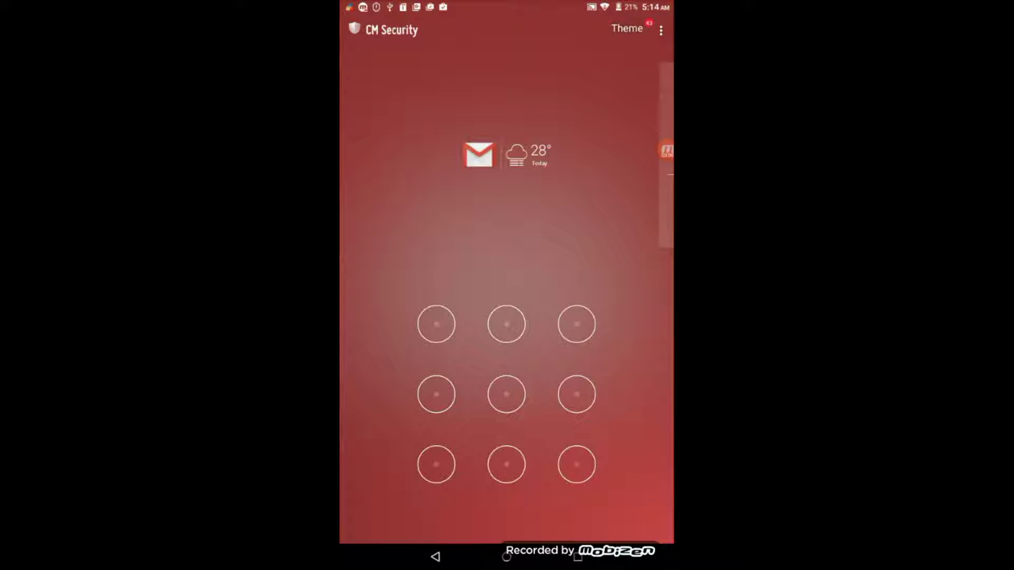
mouse_move(437, 324)
left_mouse_down()
mouse_move(576, 324)
mouse_move(577, 465)
left_mouse_up()
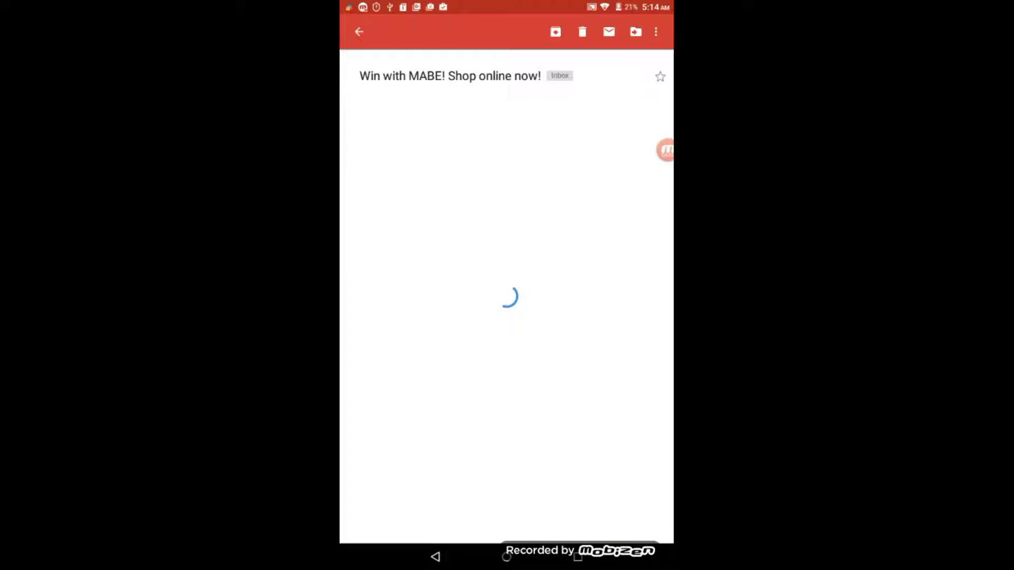
key("Escape")
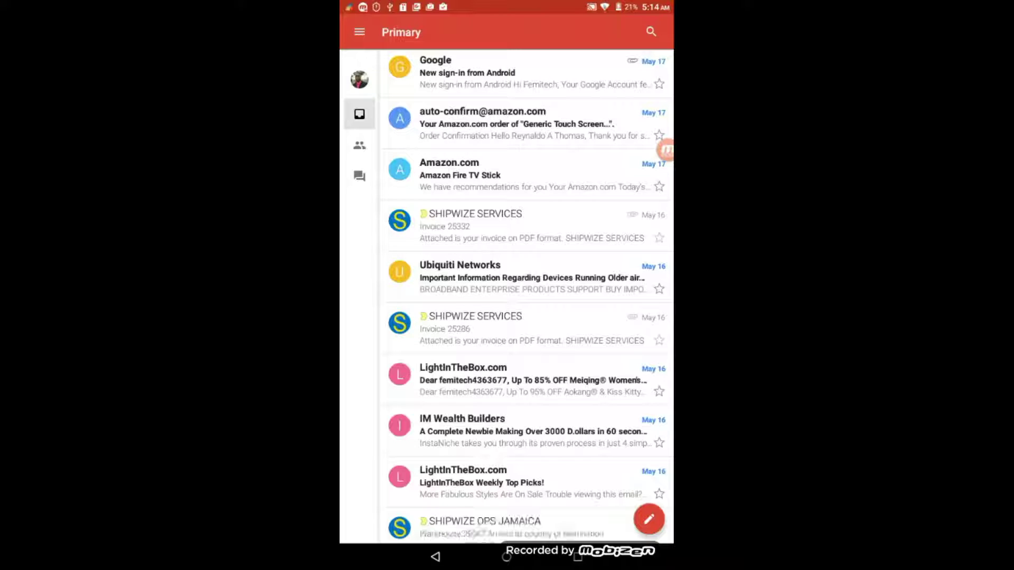
left_click(507, 556)
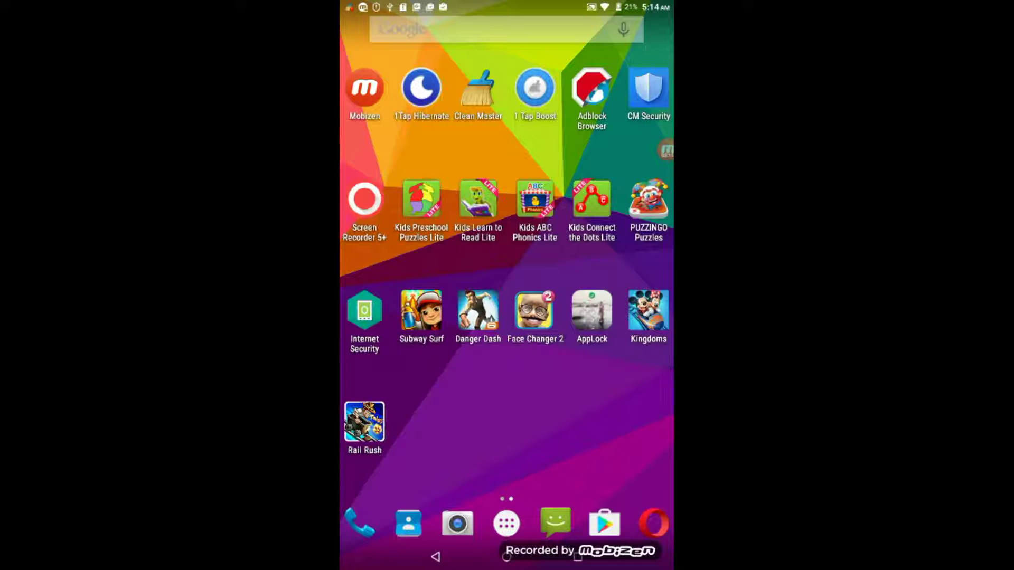
Draw incorrect patterns on the YouTube and Contacts lock screens so both attempts fail
left_click(506, 523)
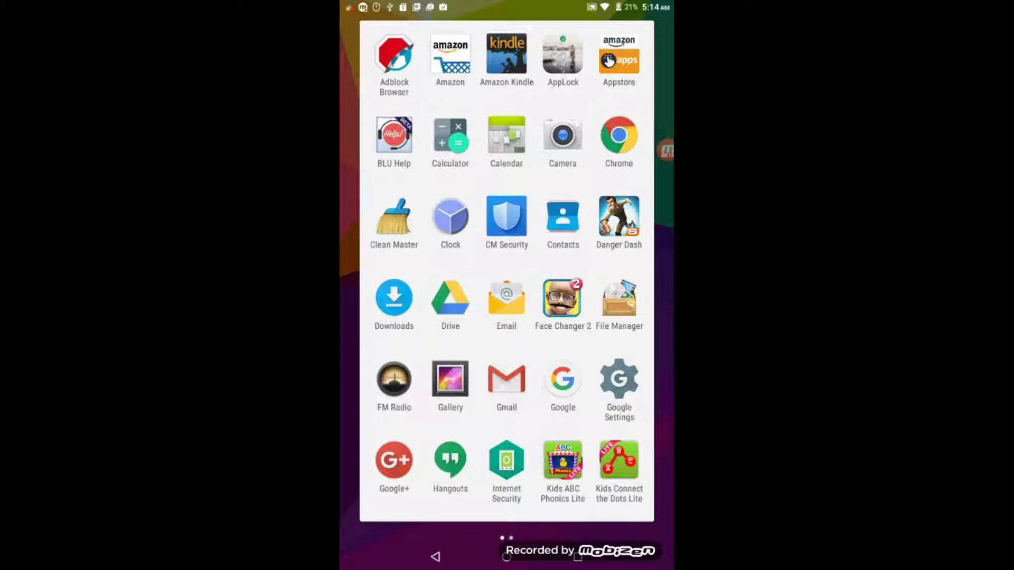
left_click_drag(607, 61, 412, 63)
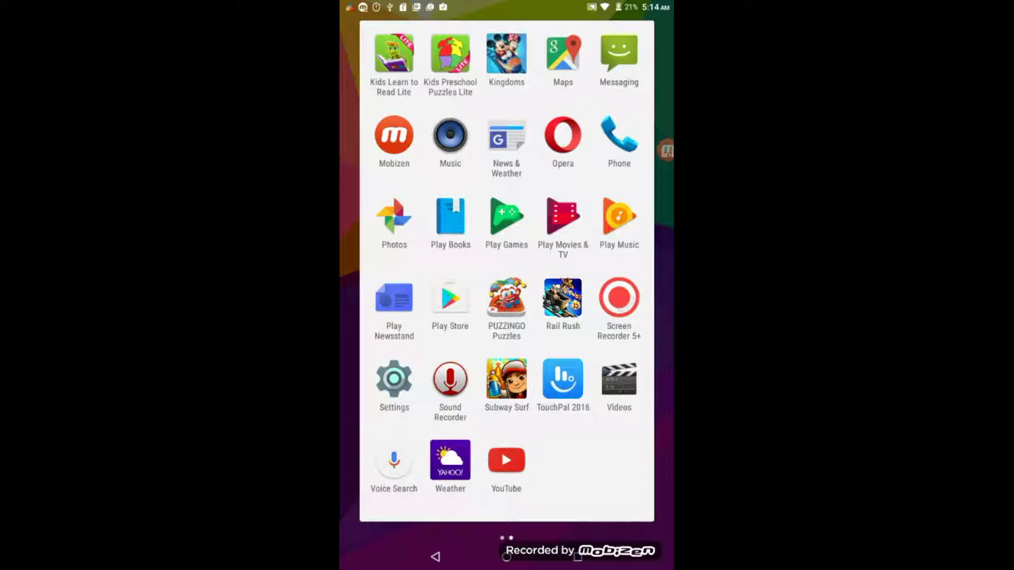
left_click(506, 460)
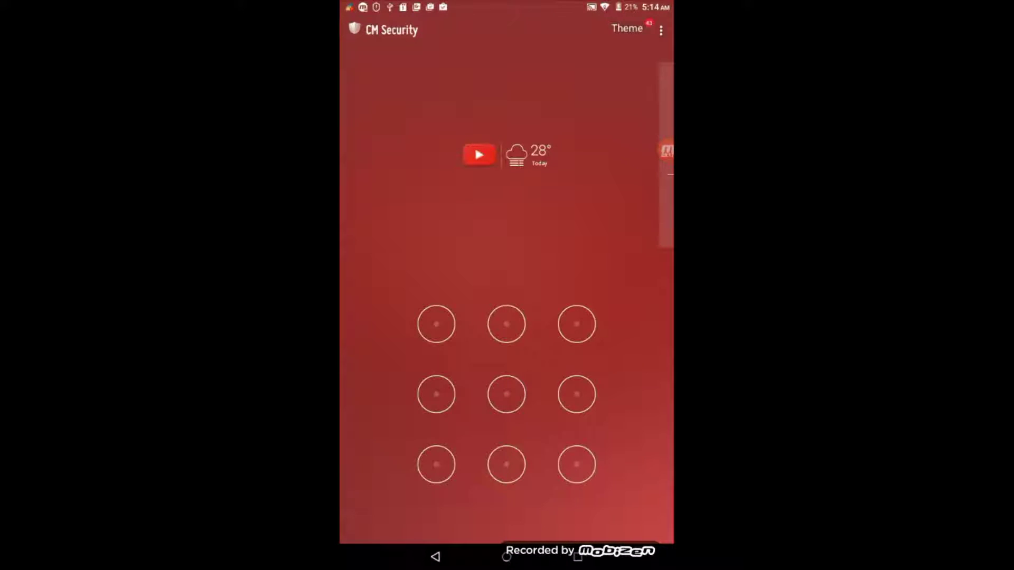
left_click(436, 324)
mouse_move(436, 324)
left_mouse_down()
mouse_move(525, 475)
mouse_move(577, 464)
left_mouse_up()
mouse_move(436, 464)
left_mouse_down()
mouse_move(577, 464)
mouse_move(577, 324)
left_mouse_up()
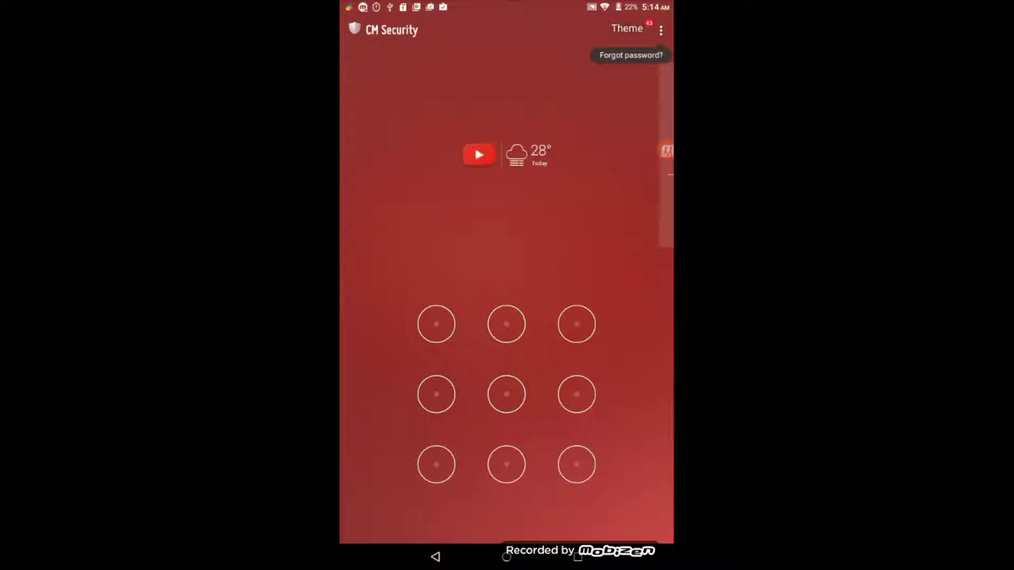
mouse_move(436, 324)
left_mouse_down()
mouse_move(506, 380)
mouse_move(505, 324)
left_mouse_up()
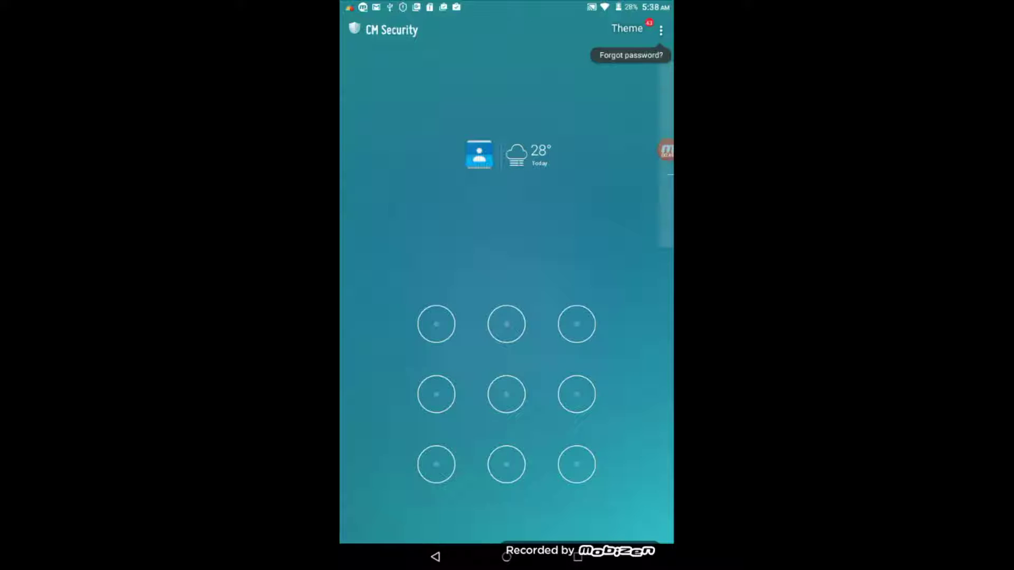
Read the CMSecurity 'Someone tried to unlock your YouTube' email, then return to the inbox
left_click_drag(436, 324, 576, 464)
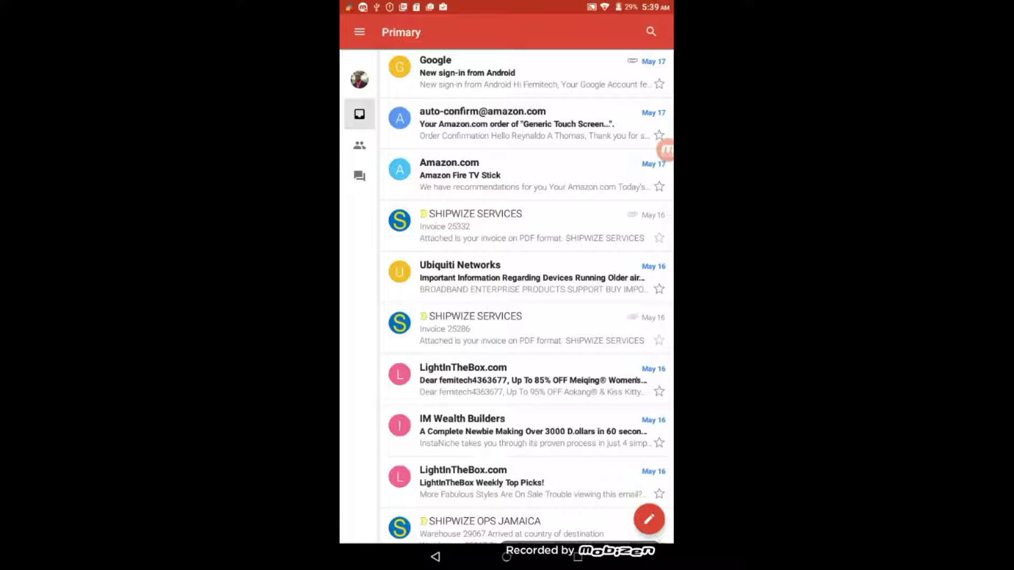
scroll(527, 297, "up", 5)
scroll(527, 298, "up", 5)
scroll(527, 296, "up", 5)
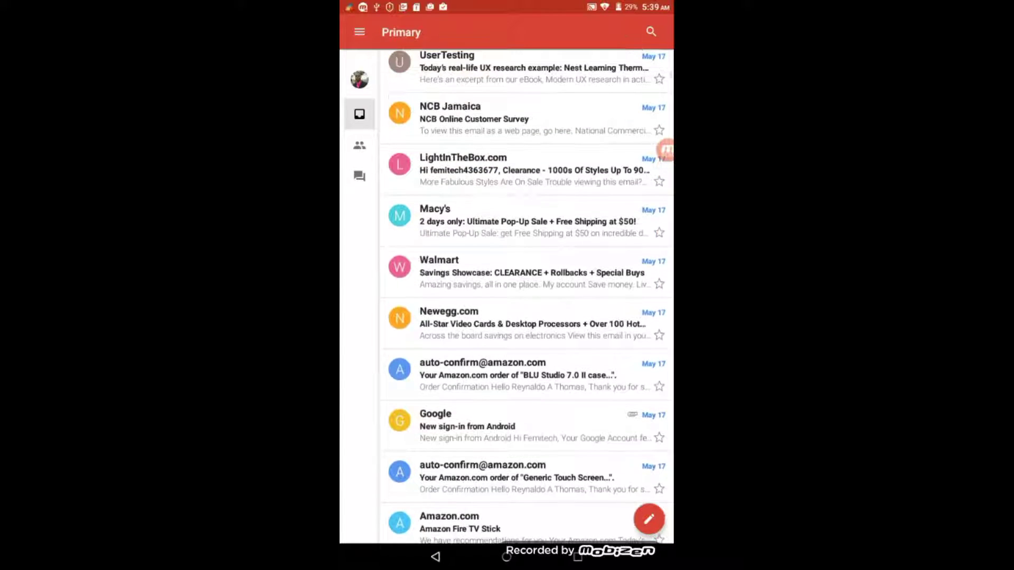
scroll(527, 297, "up", 5)
scroll(527, 297, "up", 5)
scroll(527, 297, "up", 5)
scroll(526, 297, "up", 5)
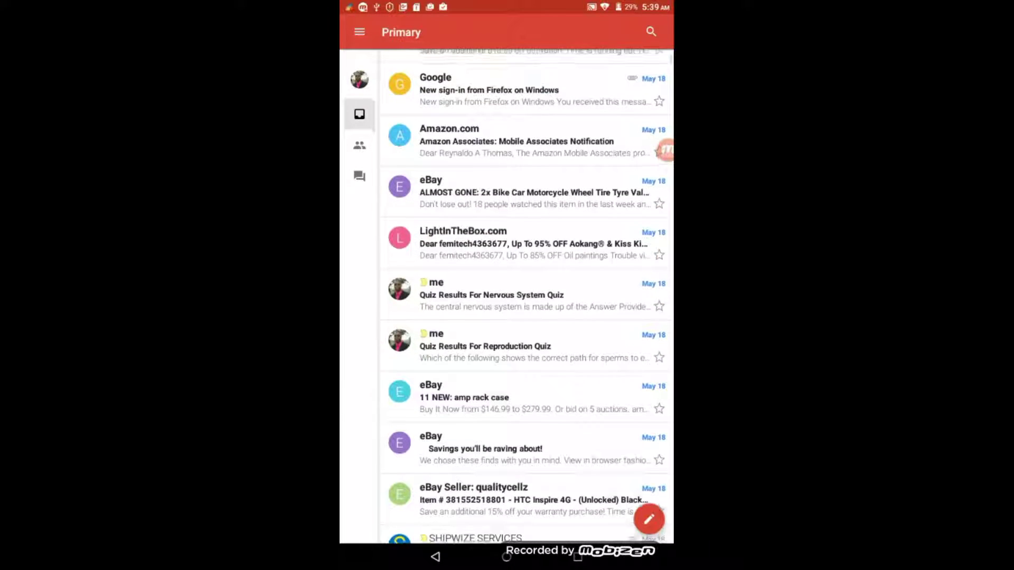
scroll(527, 297, "up", 5)
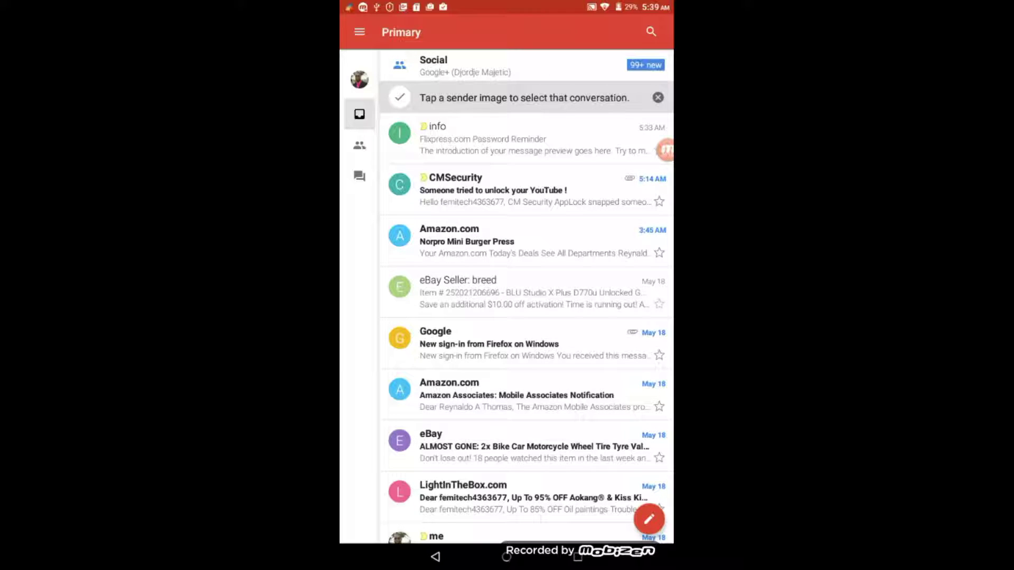
left_click(523, 190)
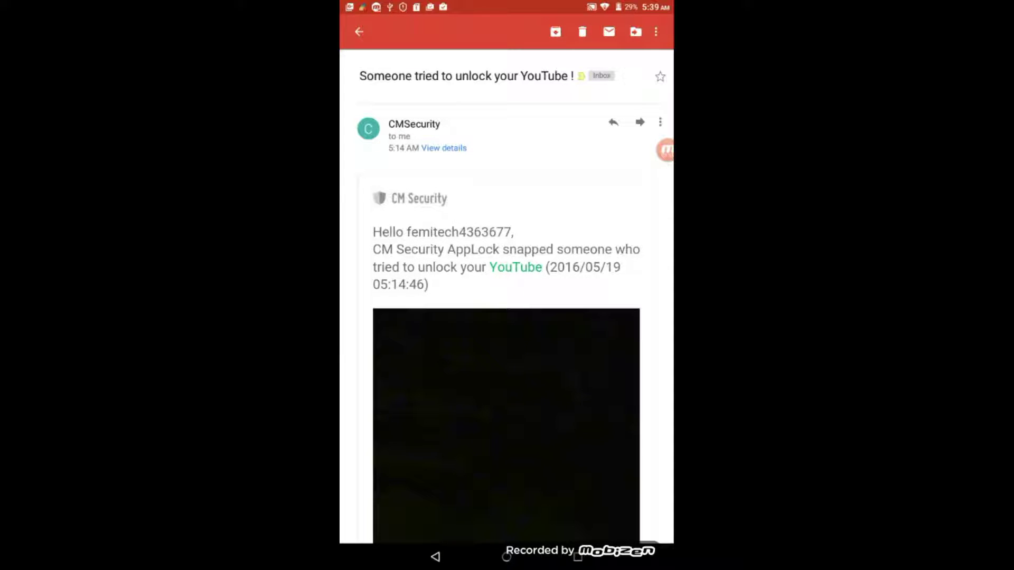
scroll(507, 317, "down", 2)
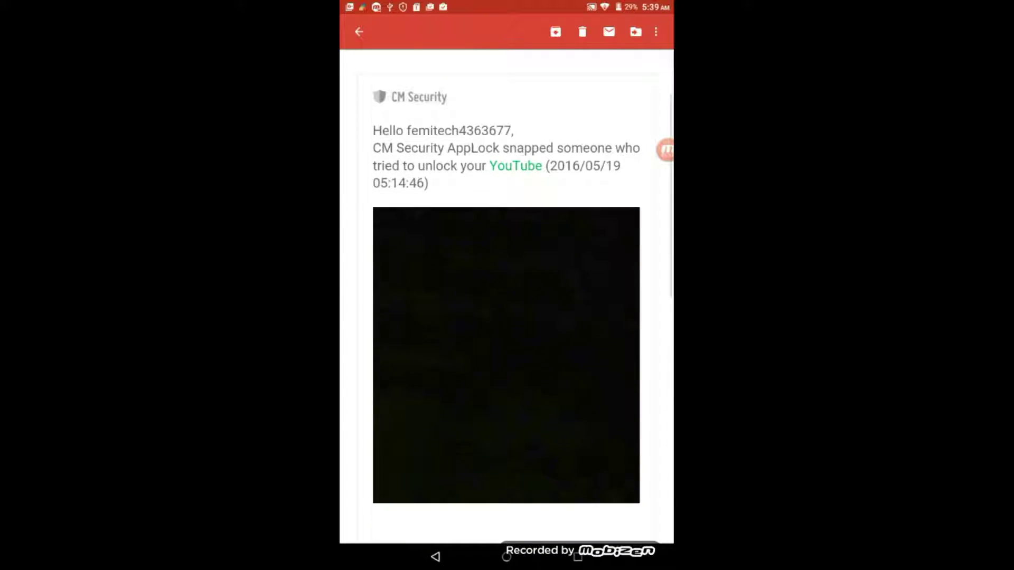
scroll(507, 317, "up", 2)
scroll(507, 317, "down", 1)
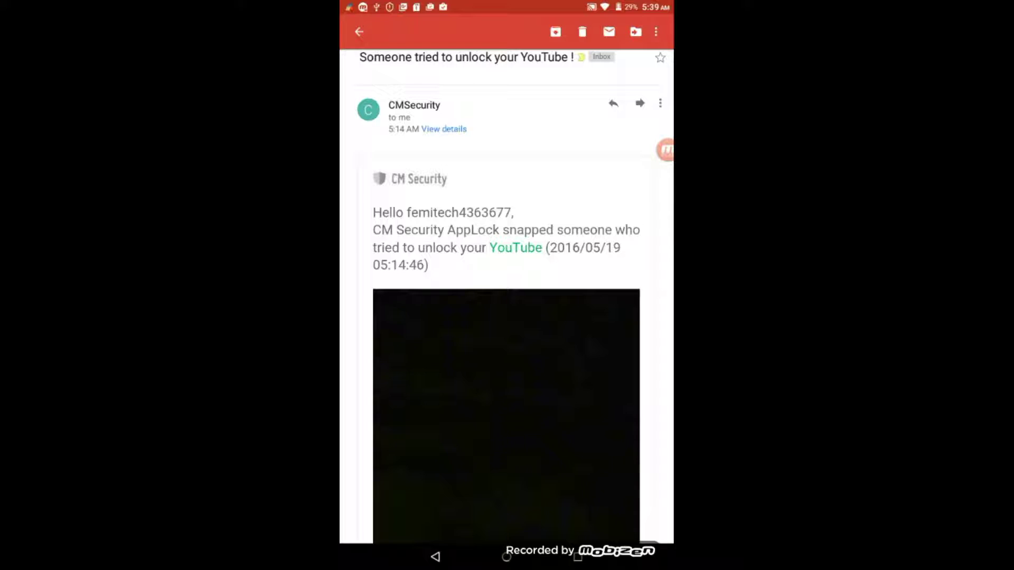
key("Escape")
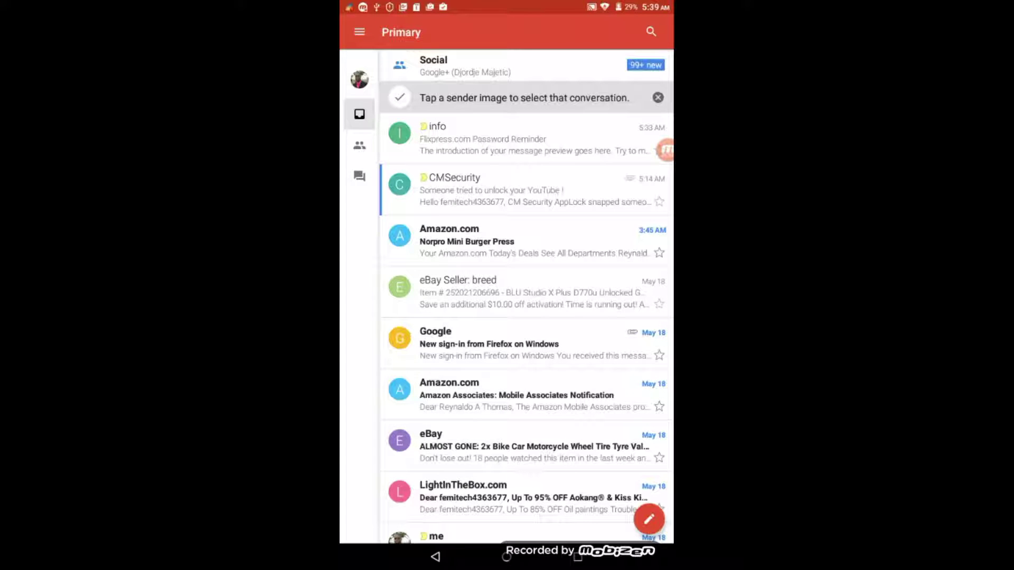
Unlock the intruder report showing the 05:14 YouTube attempt, close it, and return home
left_click(507, 557)
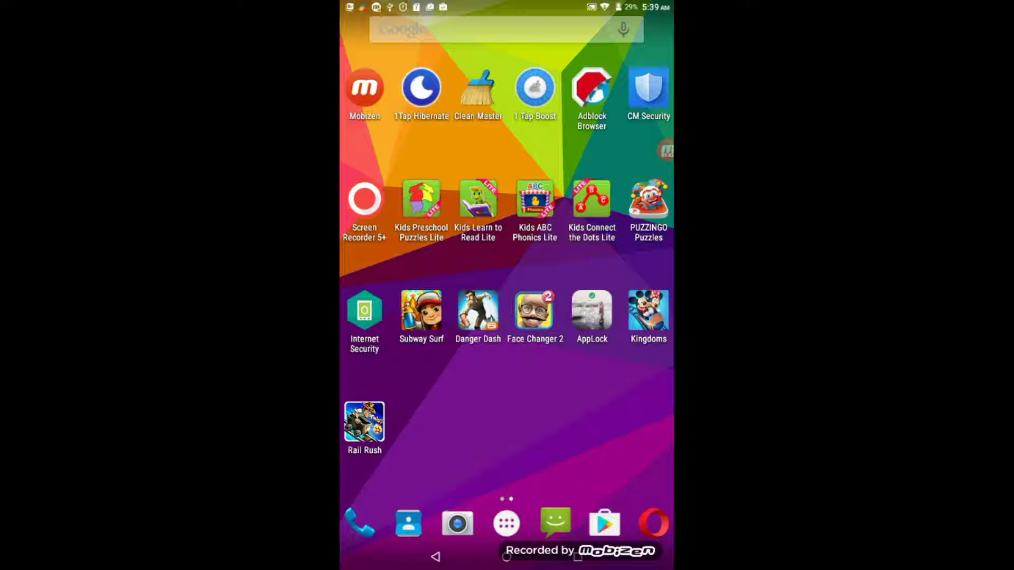
left_click(666, 151)
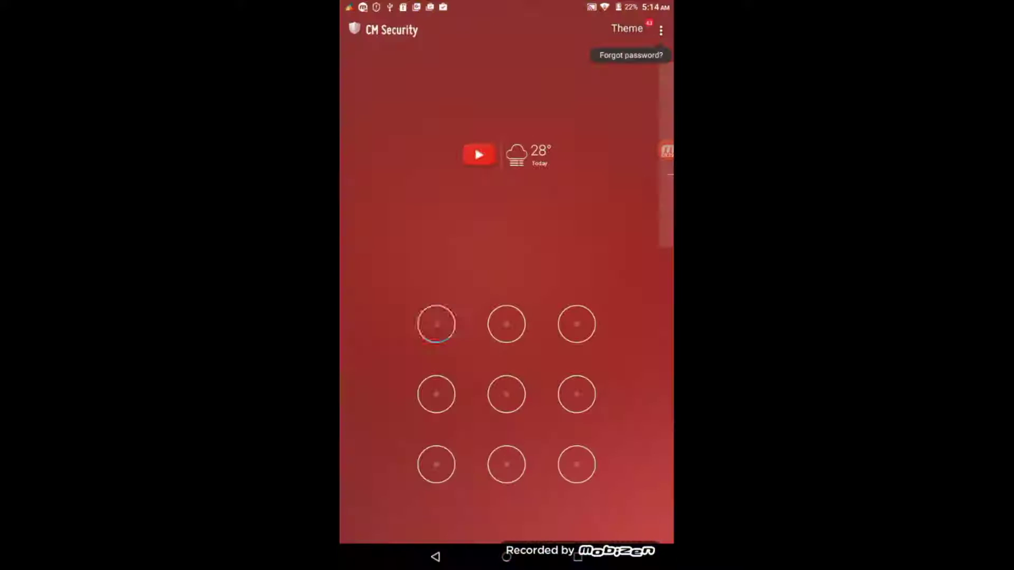
left_click_drag(436, 324, 576, 465)
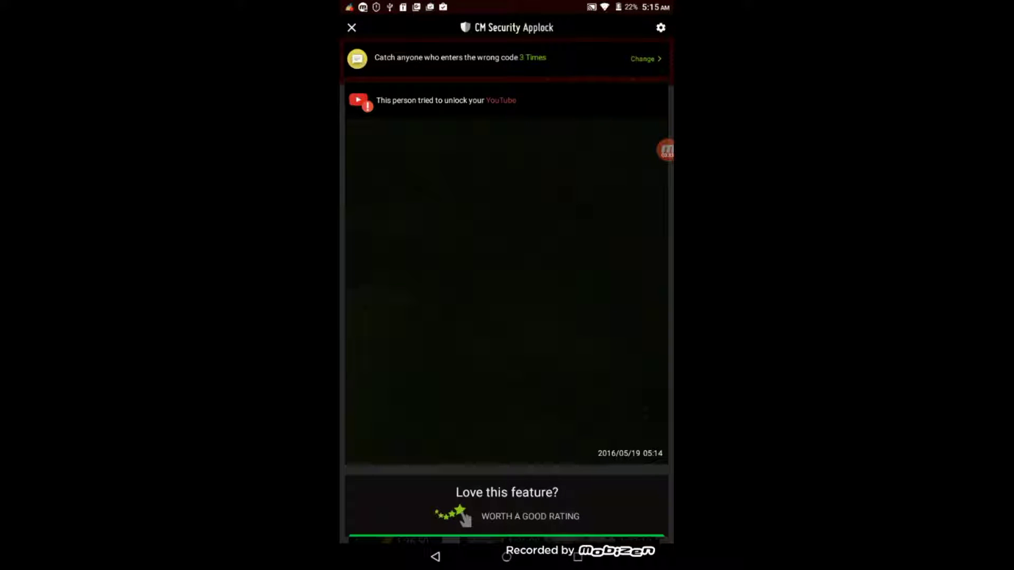
left_click(507, 557)
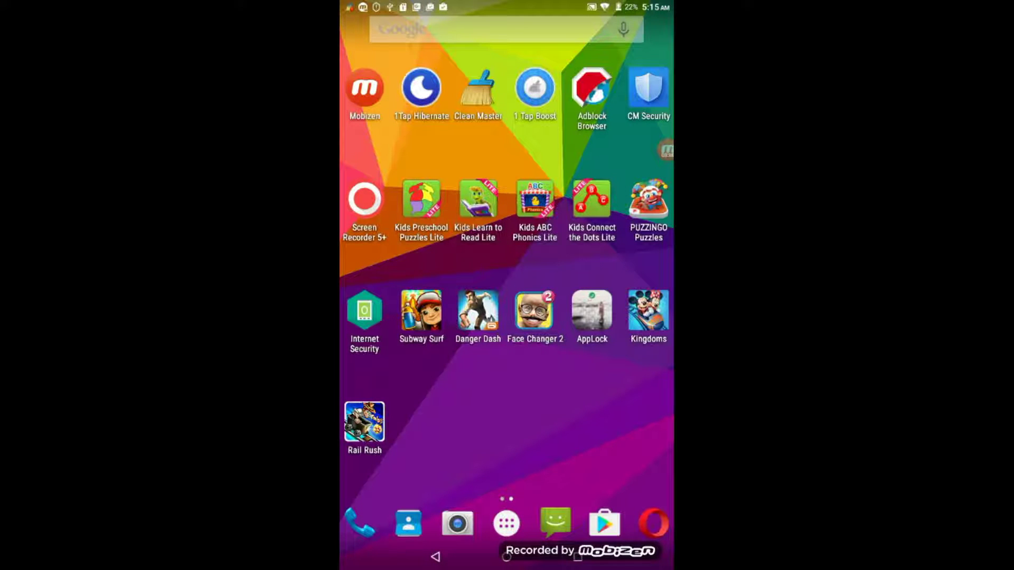
left_click(506, 523)
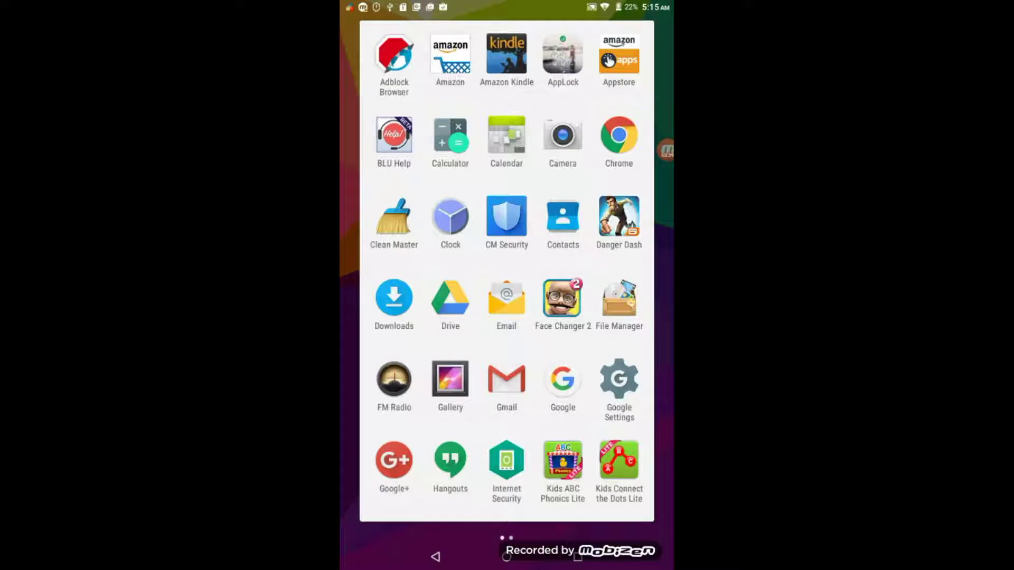
left_click(507, 557)
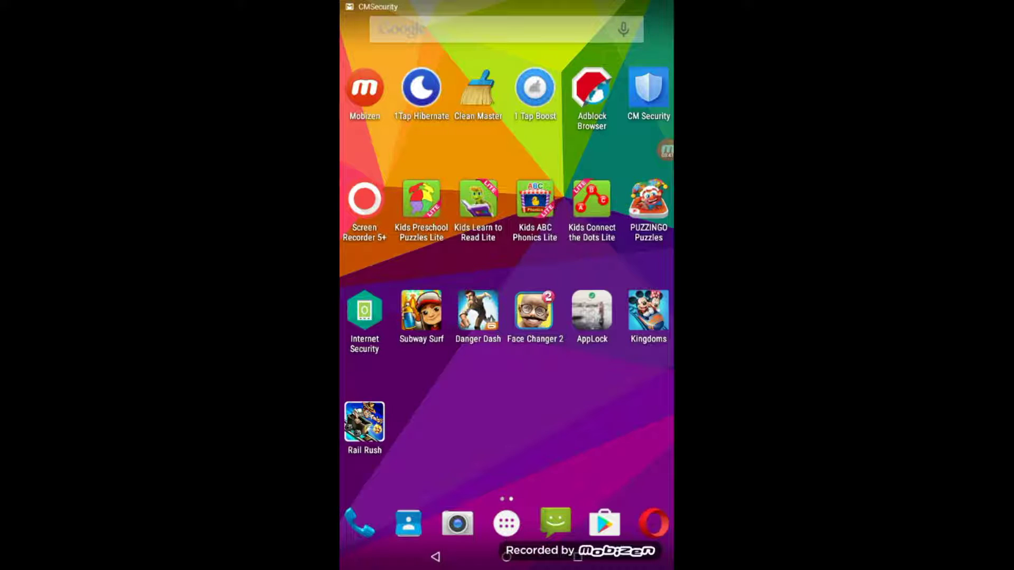
left_click(649, 89)
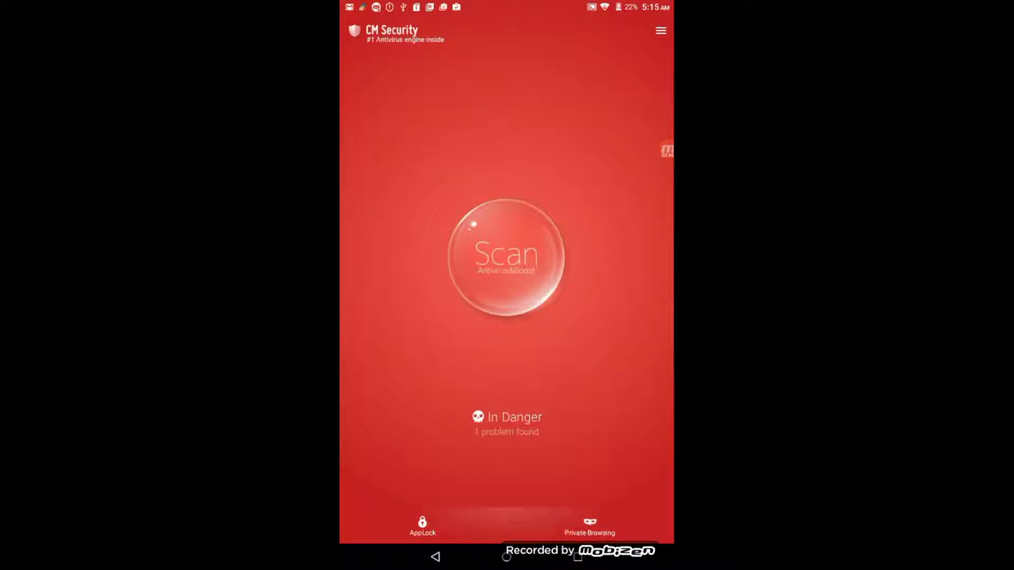
left_click(421, 526)
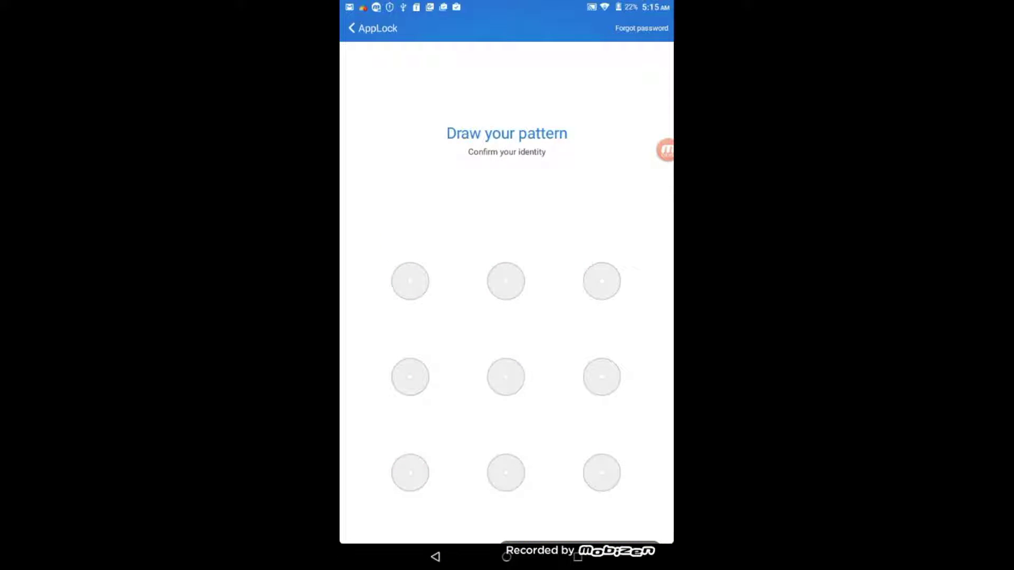
left_click(507, 556)
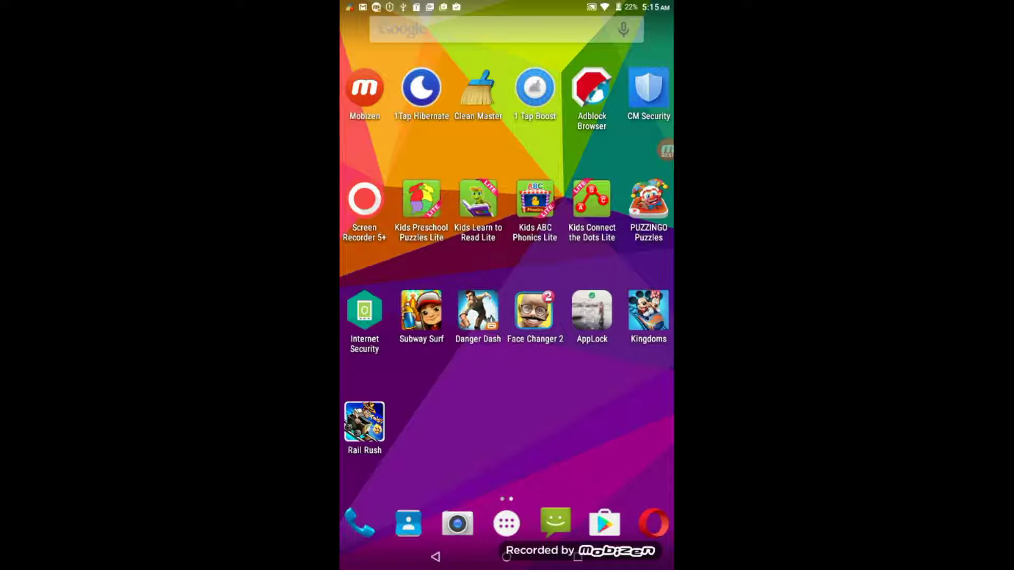